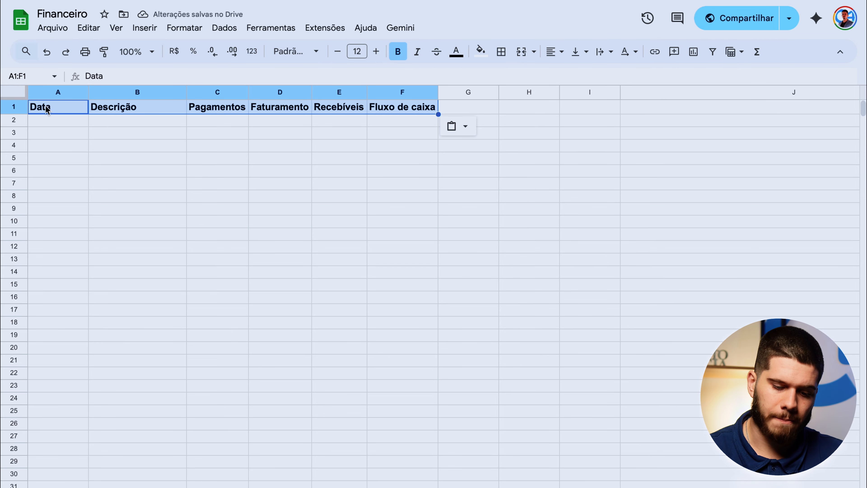
- Enter the date 01/12/2025 in cell A2 under the Data heading
left_click(276, 111)
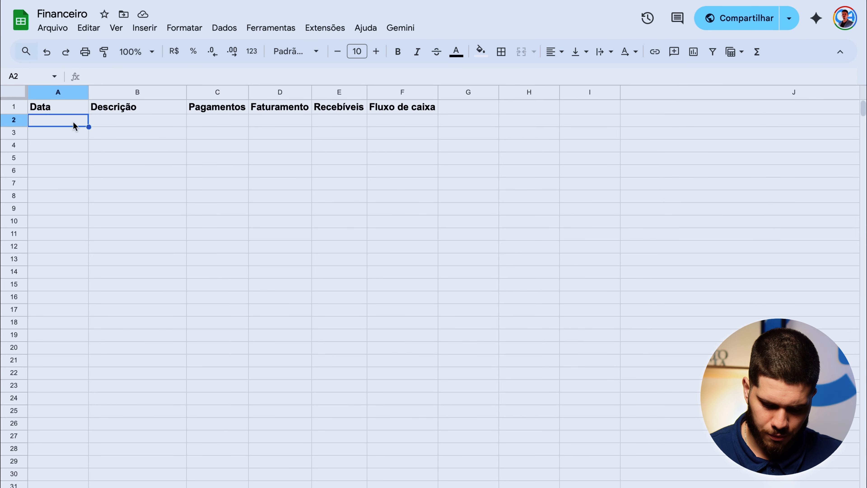
type("01/")
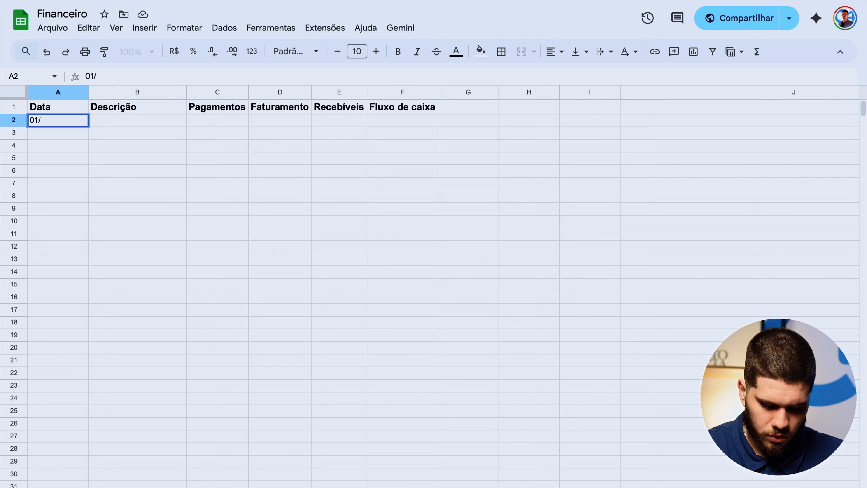
type("12/2025")
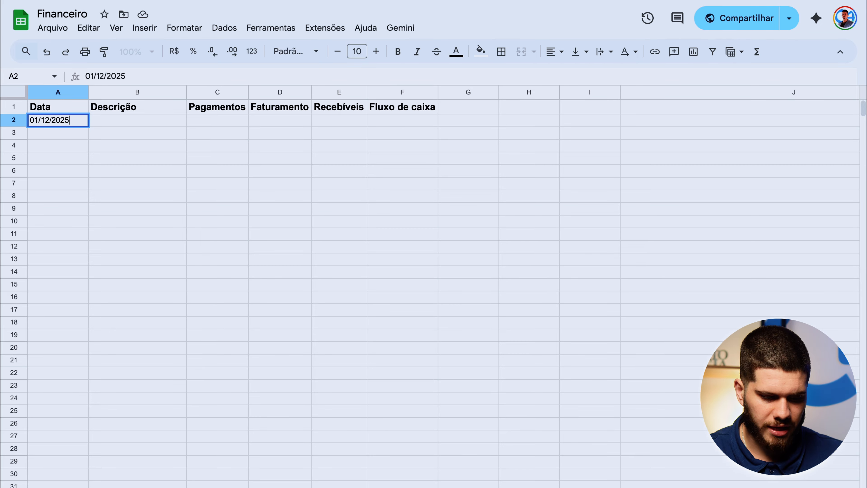
key("Return")
- Fill the Data column down from cell A2 with consecutive daily dates through 31/12/2025 in A32
left_click(66, 123)
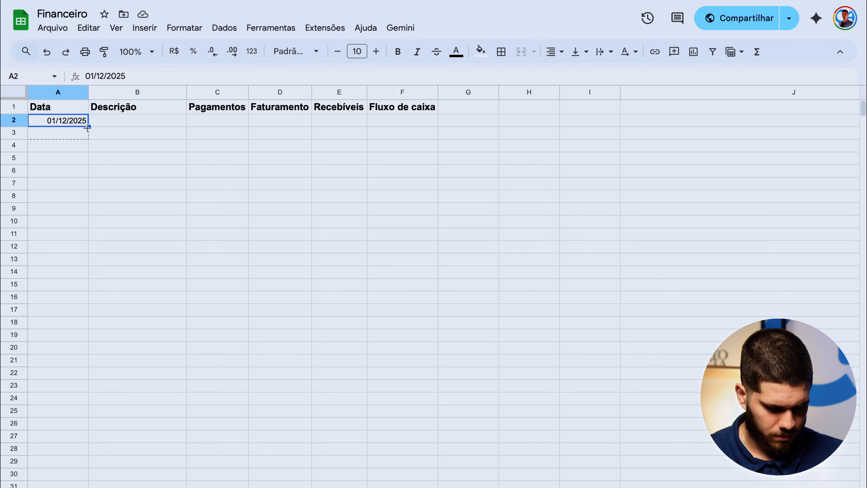
left_click_drag(87, 127, 70, 319)
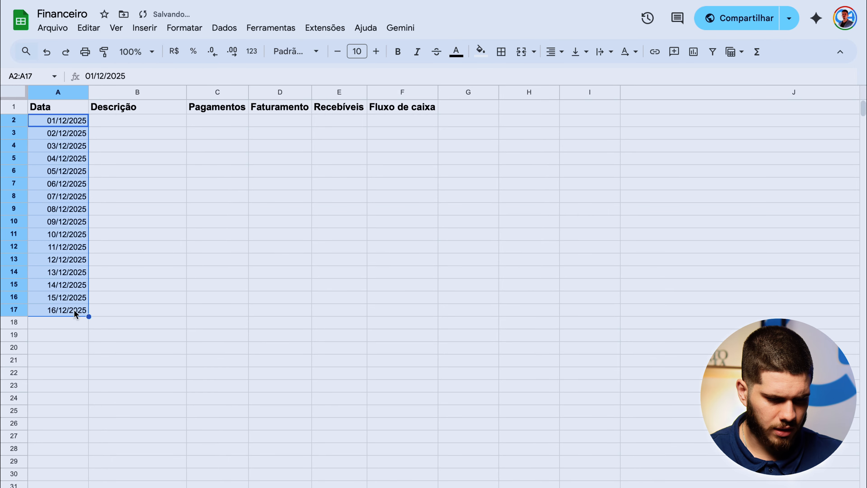
scroll(85, 313, "down", 5)
scroll(87, 161, "up", 3)
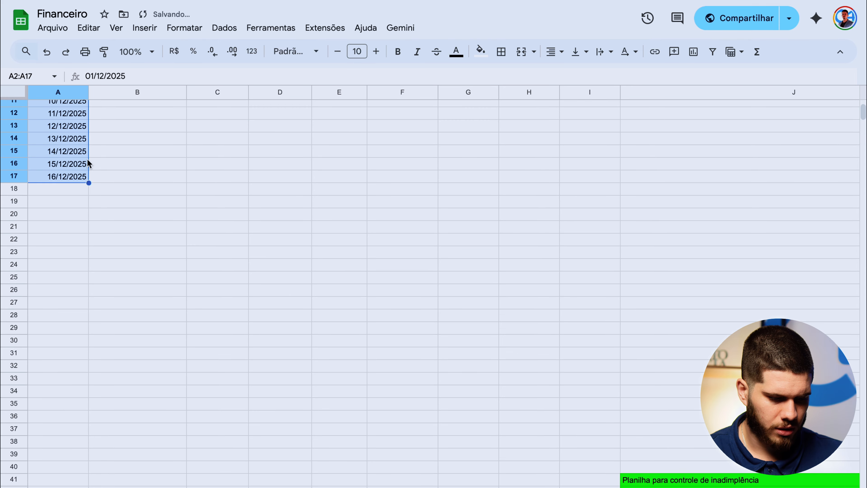
left_click_drag(66, 209, 58, 387)
left_click(68, 226)
left_click(59, 387)
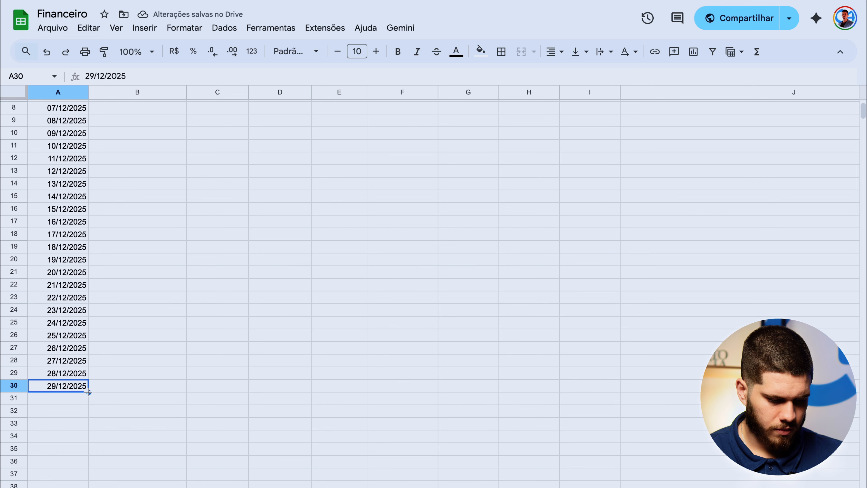
left_click_drag(88, 392, 85, 410)
left_click(76, 415)
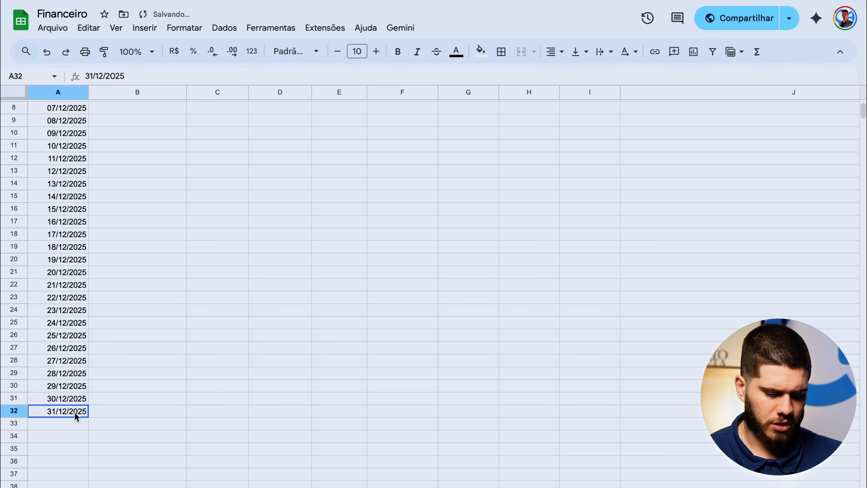
scroll(76, 415, "up", 3)
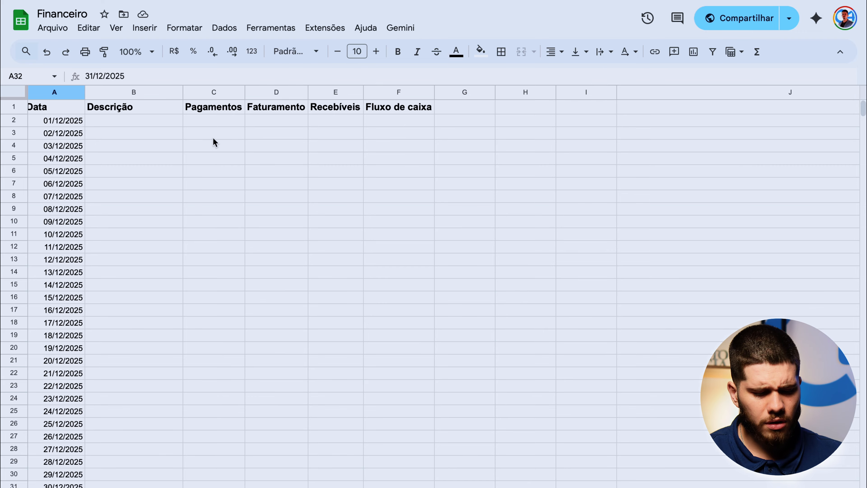
- Copy the sample entries in M2:P32 of the reference table into the new table's range B2:E32
left_click(175, 121)
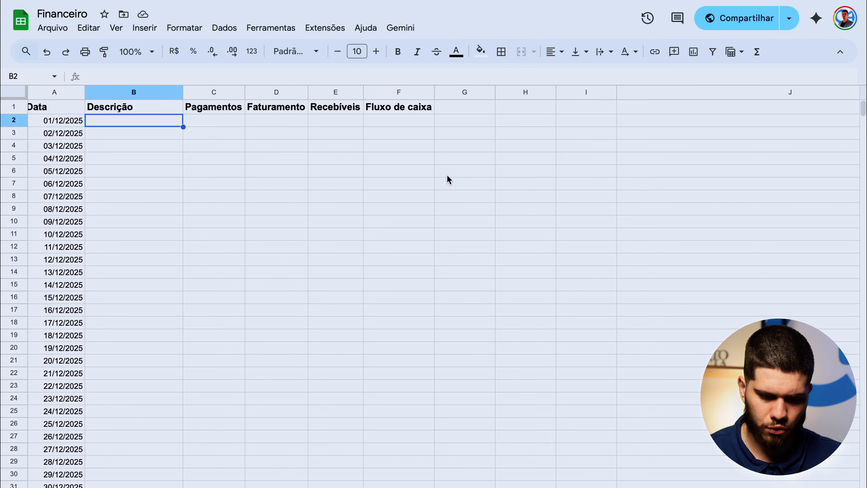
scroll(448, 175, "right", 15)
scroll(447, 175, "up", 2)
scroll(447, 175, "right", 5)
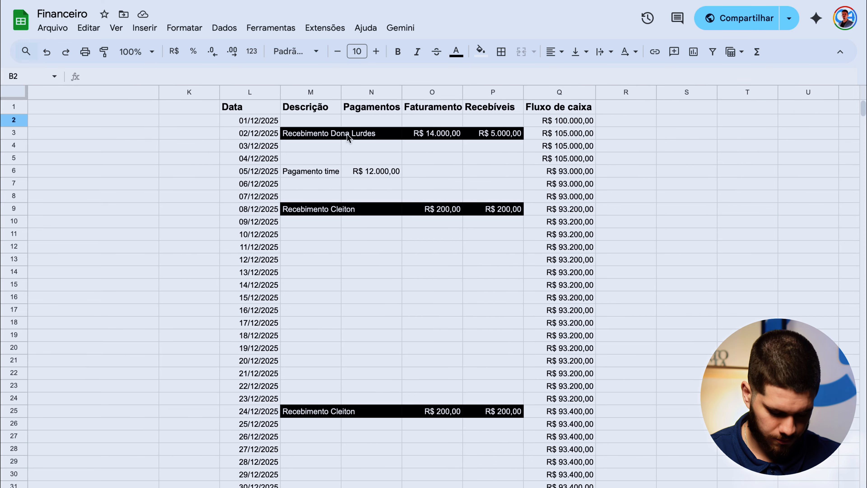
left_click(326, 120)
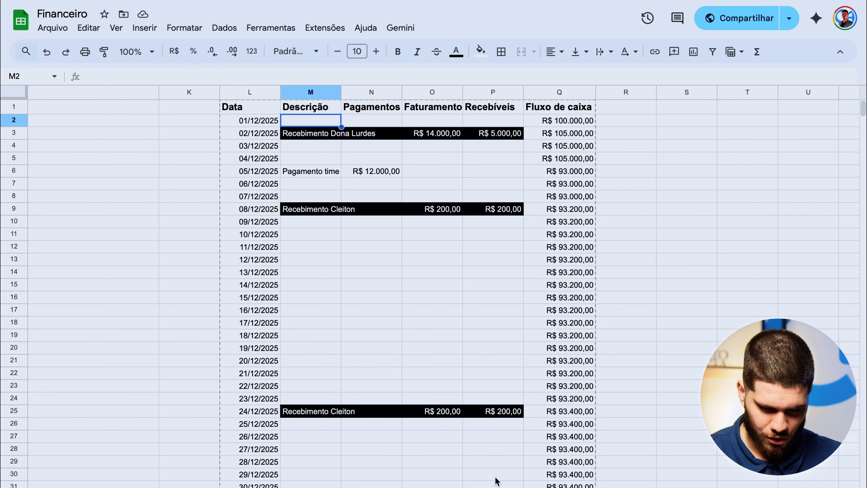
left_click(499, 487, "shift")
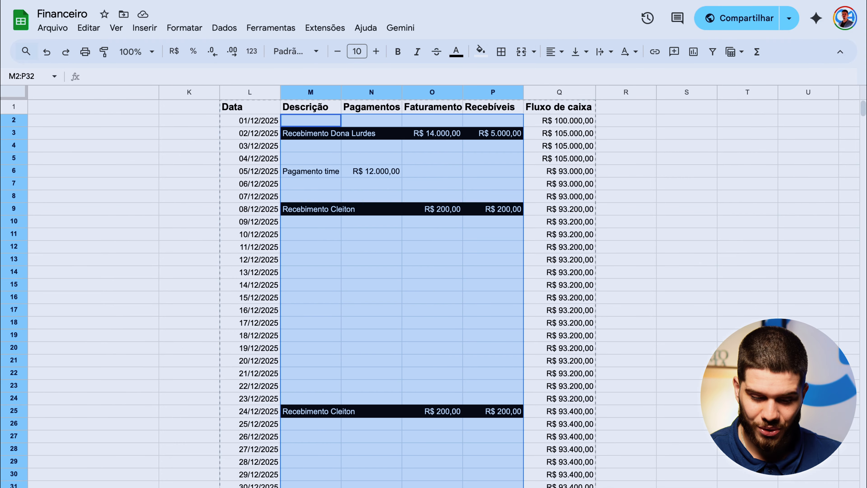
scroll(347, 378, "left", 15)
scroll(347, 378, "up", 1)
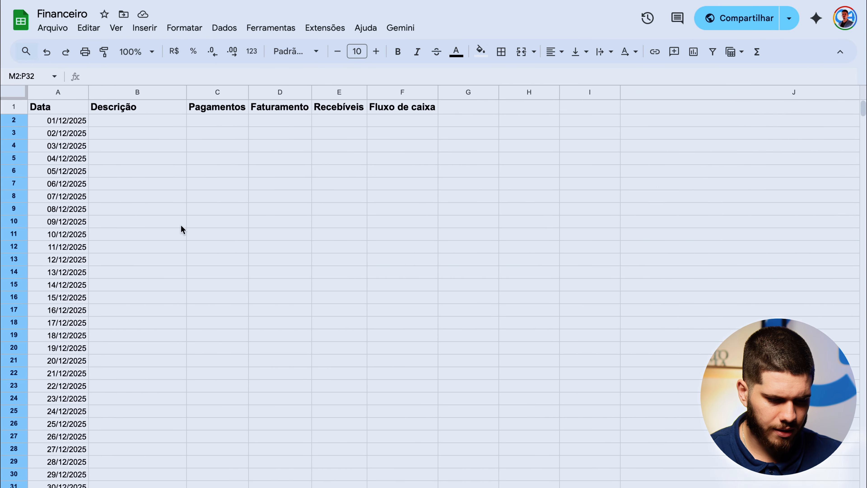
left_click(149, 120)
type("Recebimento Dona Lurdes\t\tR$ 14.000,00\tR$ 5.000,00 Pagamento time da clínica\tR$ 12.000,00 Recebimento Cleiton\t\tR$ 200,00\tR$ 200,00 Recebimento Cleiton\t\tR$ 200,00\tR$ 200,00")
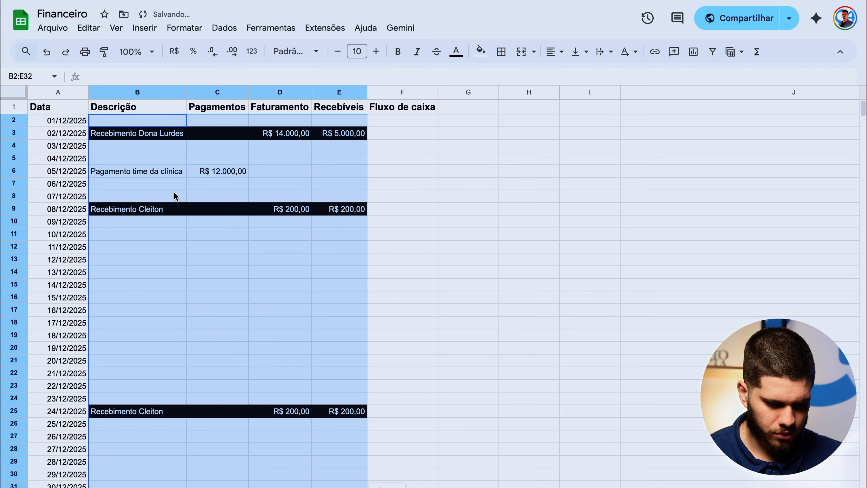
- Replace the person's name in the receipt description for 24/12/2025 (B25) with a different first name
left_click(153, 414)
double_click(146, 76)
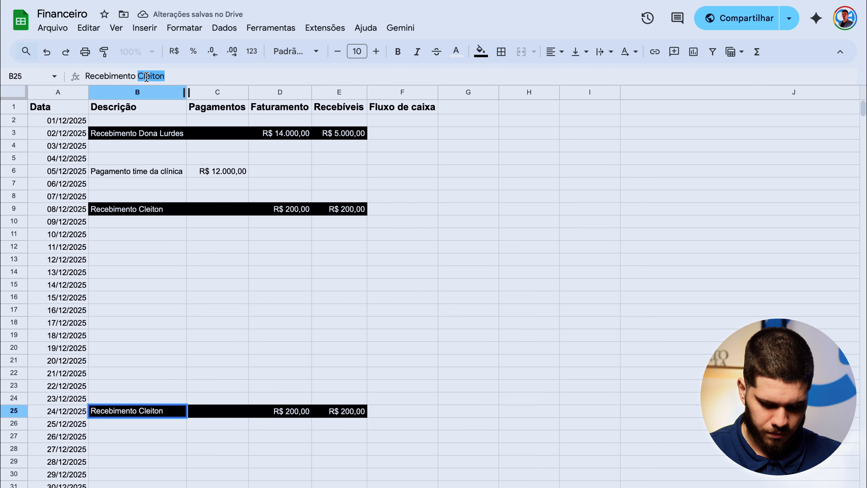
type("Josefina")
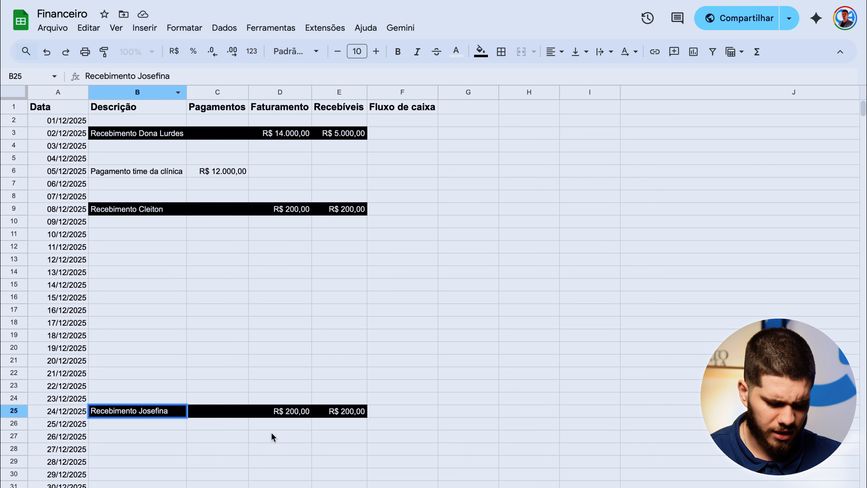
- For the 24/12/2025 receipt, set Faturamento to R$ 40.000,00 and Recebíveis to R$ 2.500,00
left_click(290, 413)
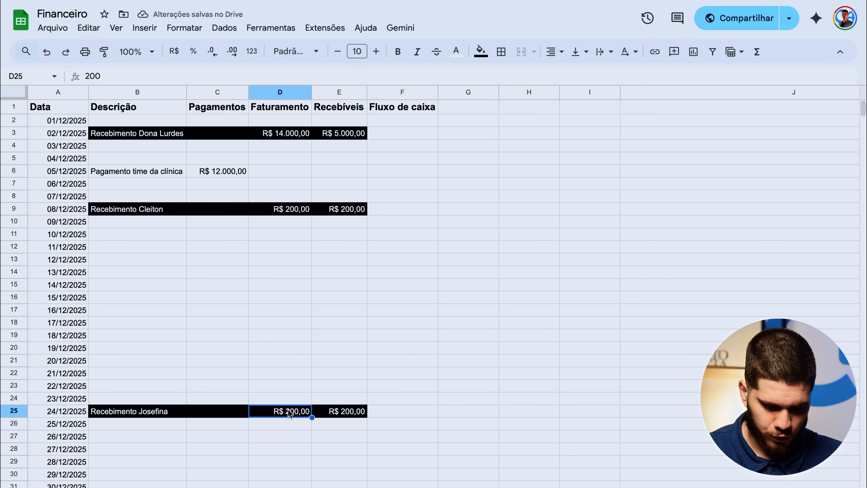
type("40.00")
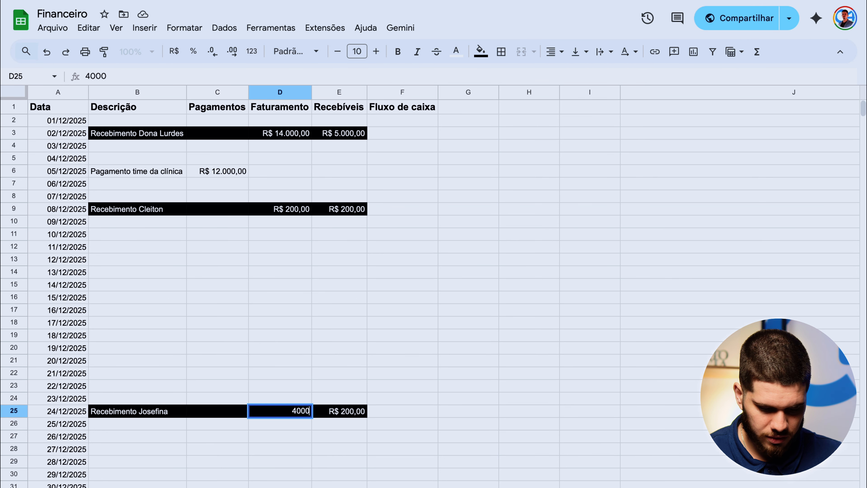
type("0")
key("Tab")
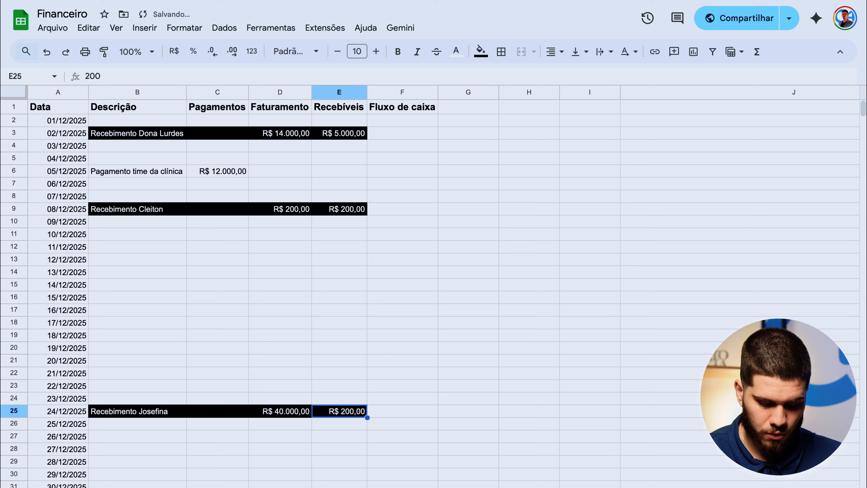
type("2500")
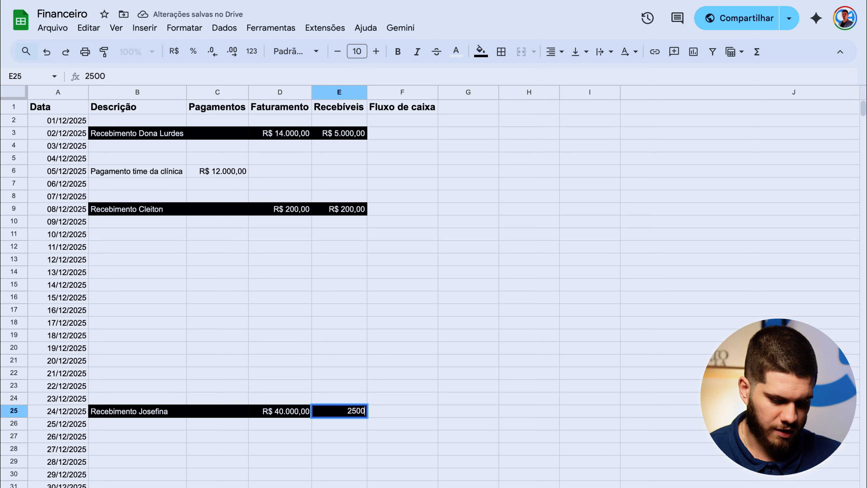
key("Return")
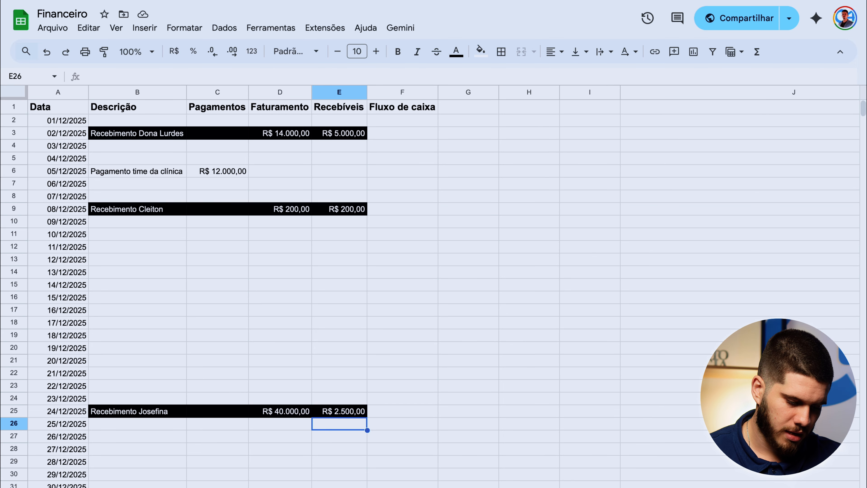
- Correct the Faturamento amount of the 24/12/2025 receipt to R$ 4.000,00
scroll(196, 377, "down", 3)
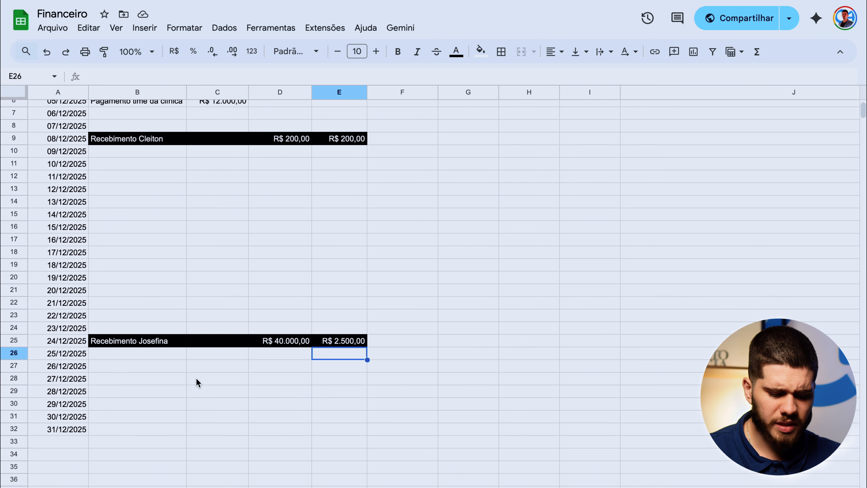
left_click(289, 341)
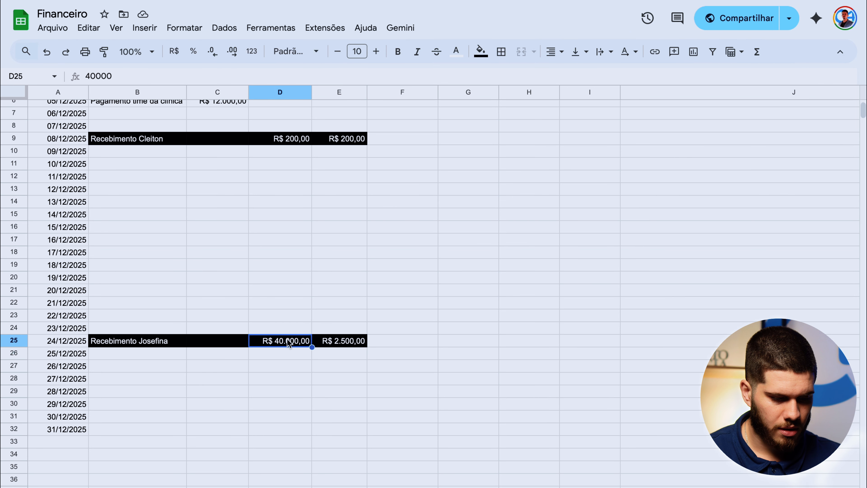
left_click(91, 75)
key("Return")
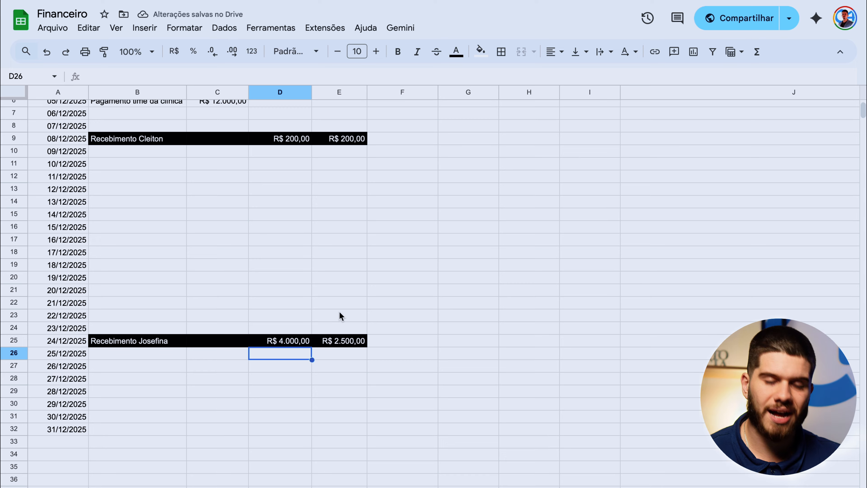
left_click(338, 340)
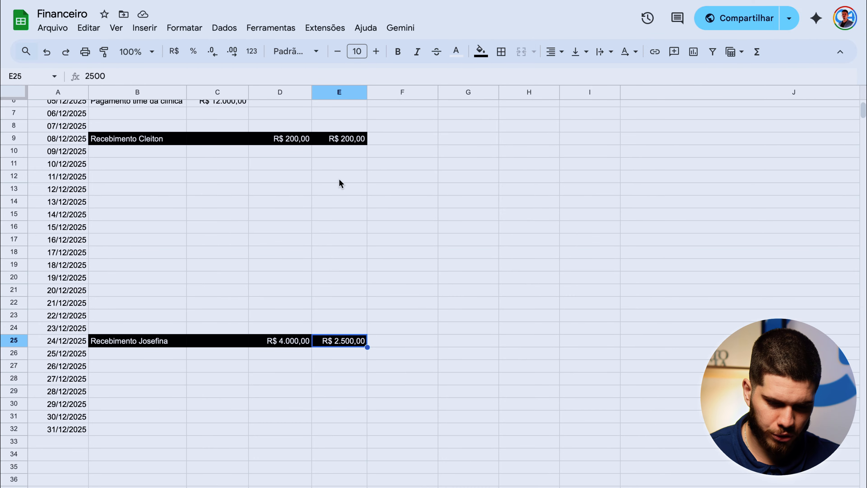
- Check the opening Fluxo de caixa value in the reference table and enter 100000 in cell F2
scroll(340, 183, "right", 10)
scroll(340, 183, "up", 2)
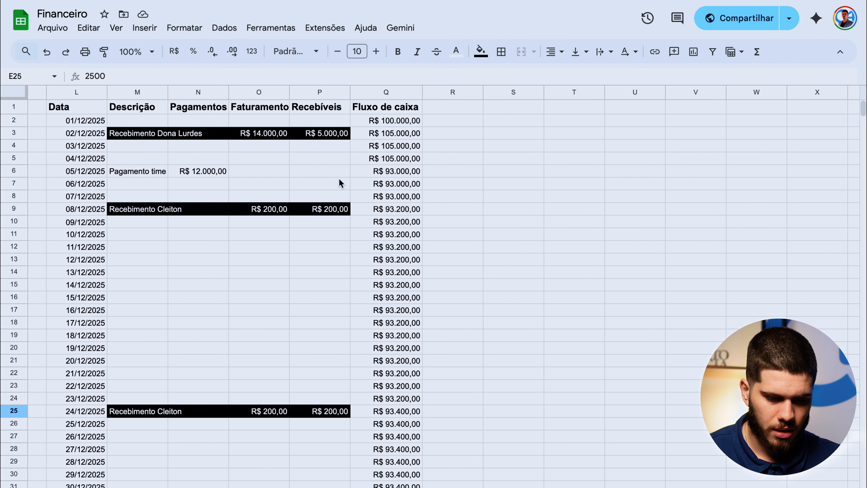
left_click(412, 121)
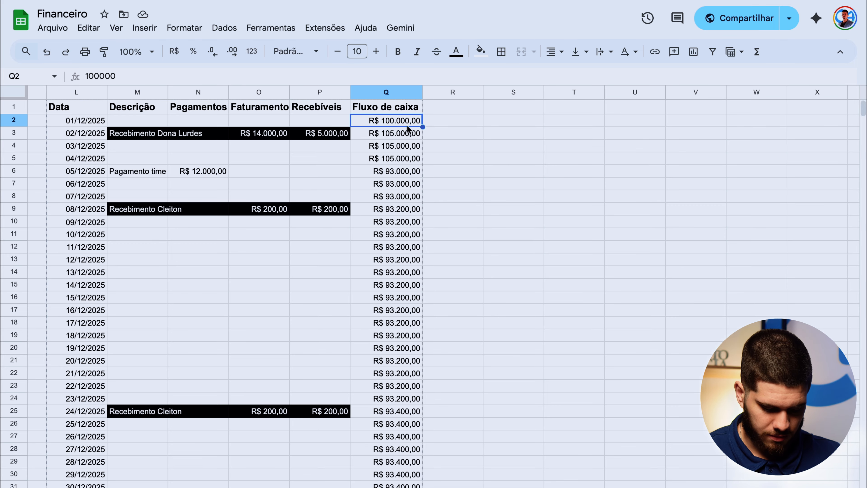
scroll(407, 125, "left", 10)
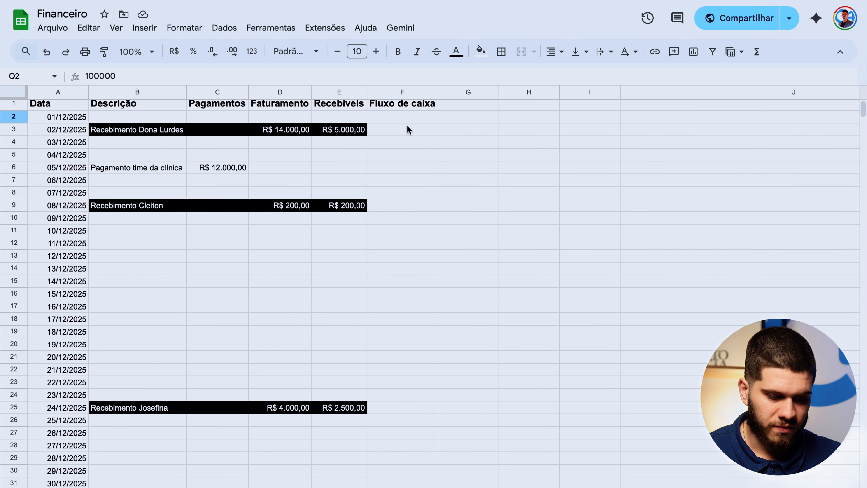
left_click(417, 125)
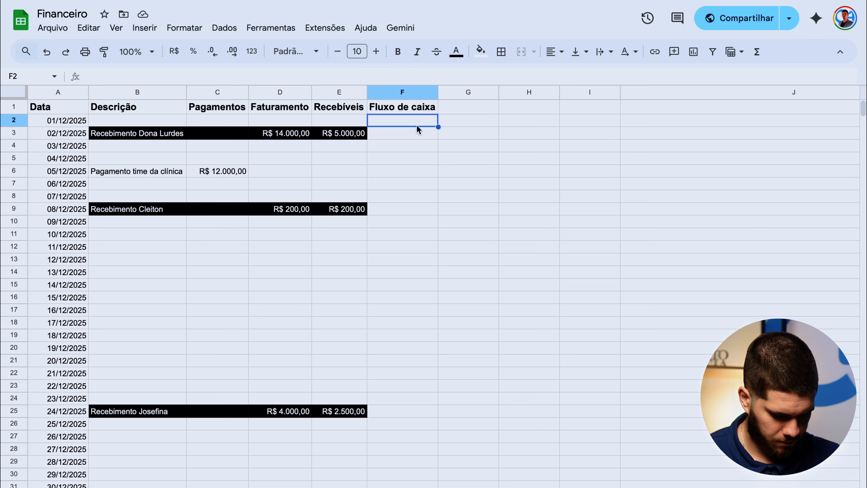
type("100")
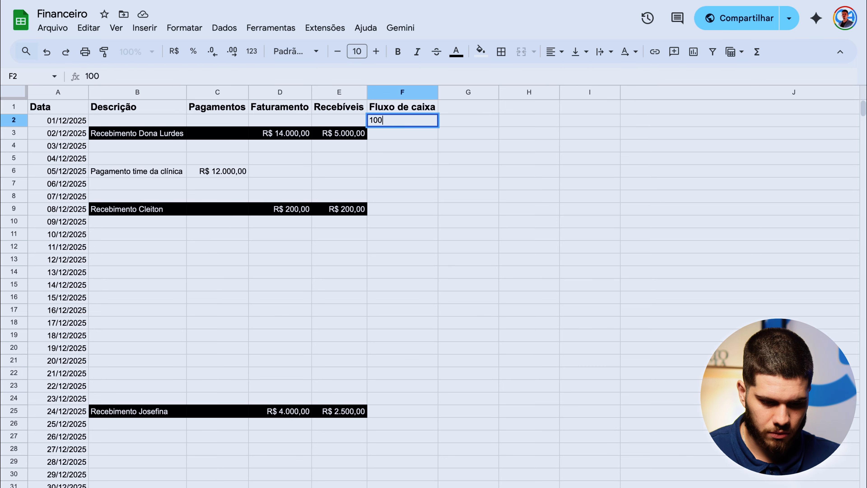
type("000")
key("Return")
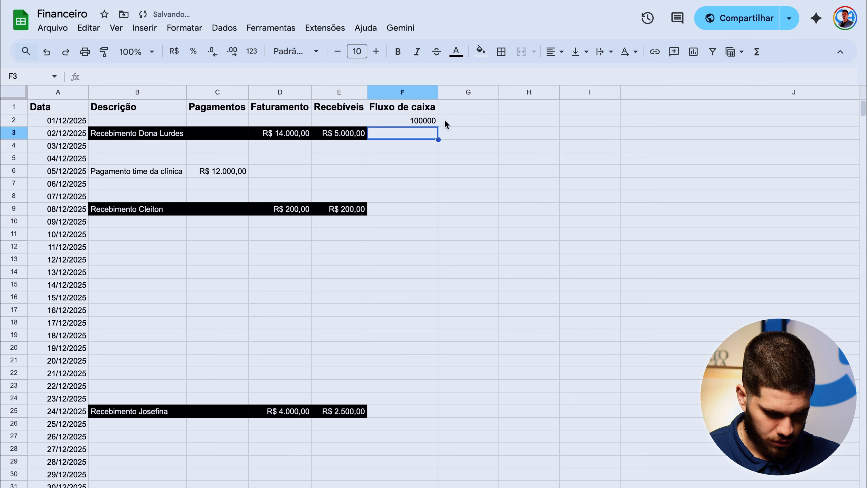
- Format the Fluxo de caixa cells F2:F32 as R$ currency
left_click(433, 120)
scroll(379, 441, "down", 2)
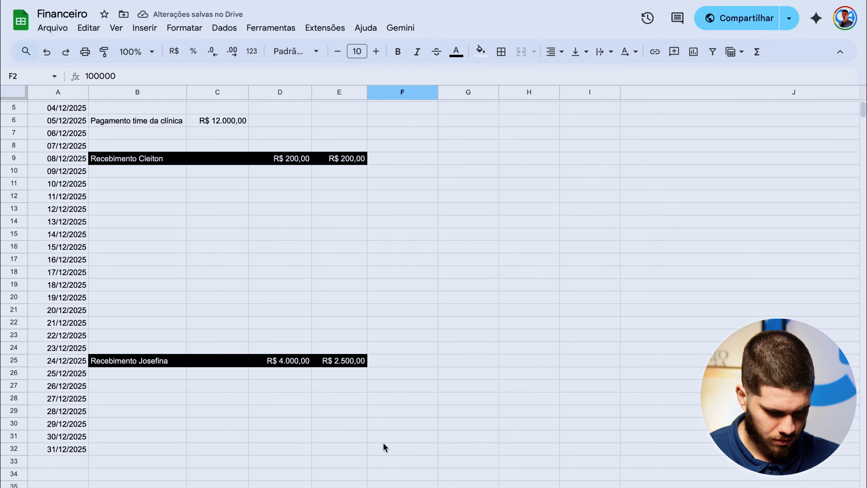
left_click(387, 451, "shift")
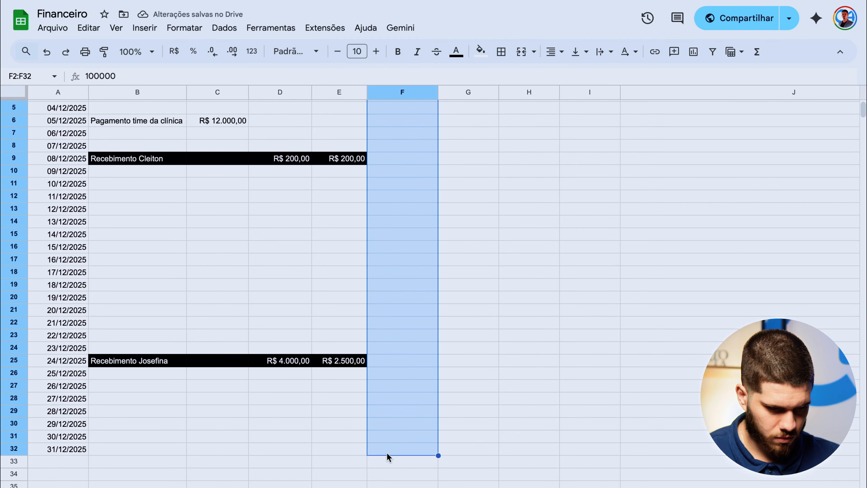
left_click(175, 52)
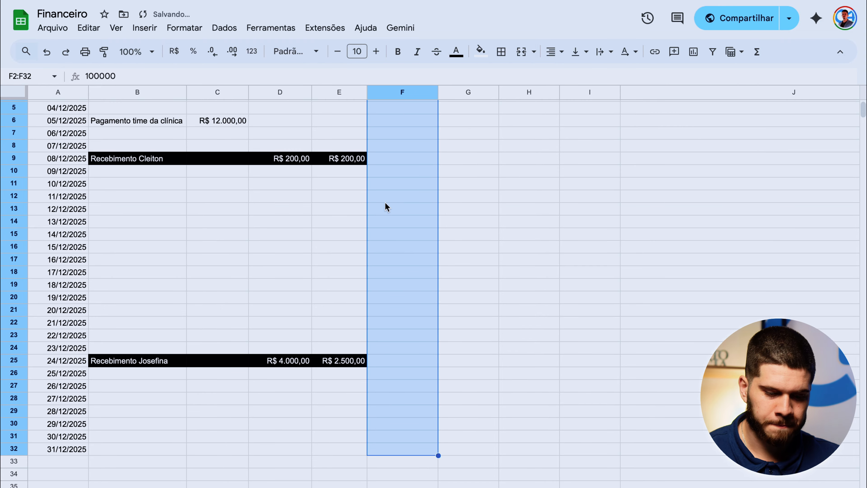
- Enter the formula =F2-C3+E3 in cell F3 to compute the Fluxo de caixa for 02/12/2025
scroll(384, 203, "up", 2)
left_click(423, 121)
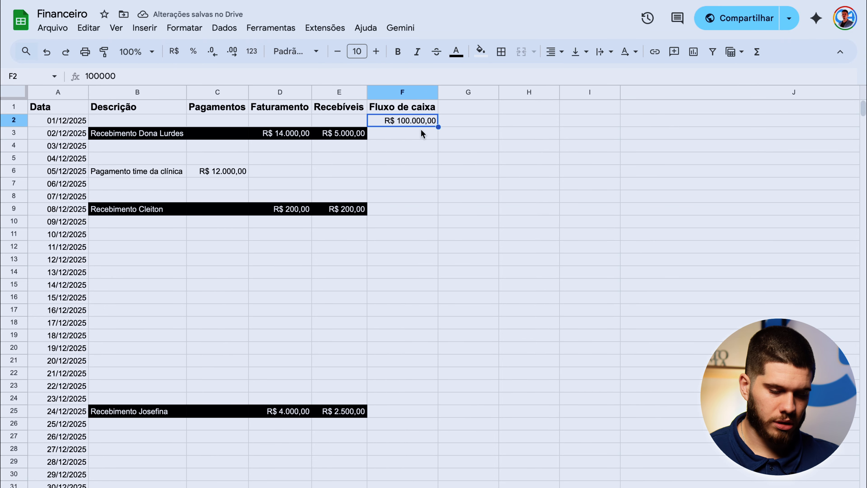
left_click(422, 131)
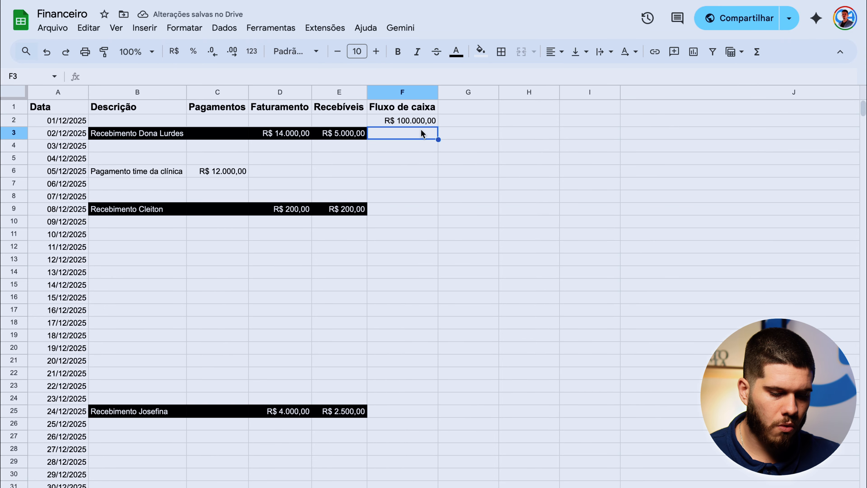
type("=F2-")
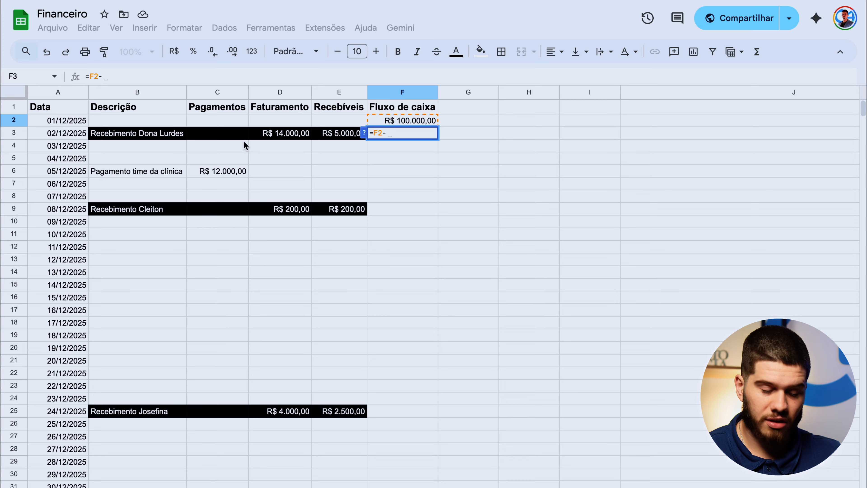
left_click(238, 137)
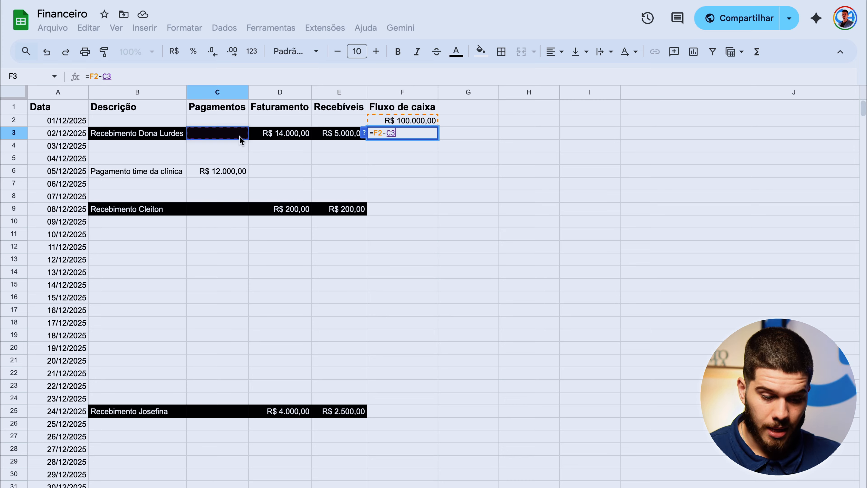
type("+")
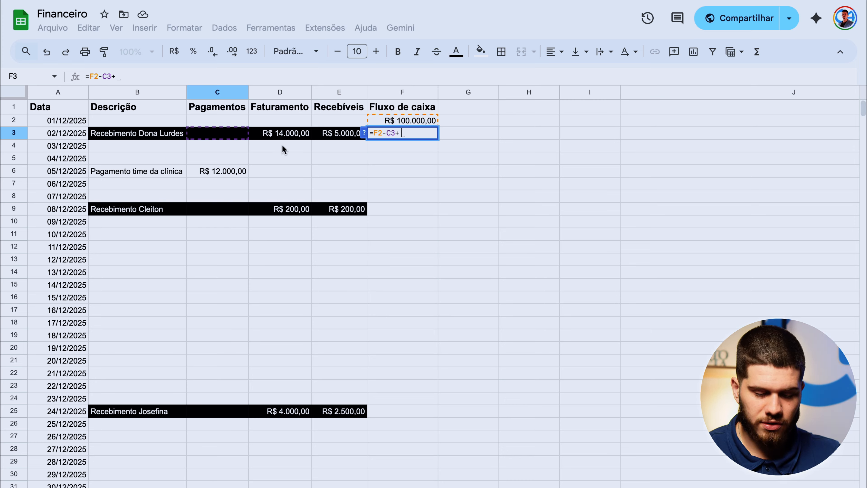
left_click(334, 134)
key("Return")
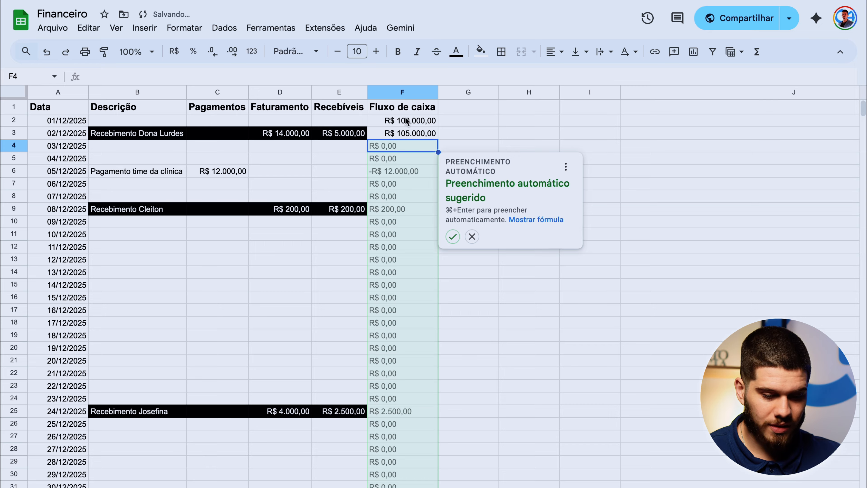
- Copy the F3 formula down through F32 and check the Fluxo de caixa cells for 05/12/2025 and 24/12/2025
left_click(405, 132)
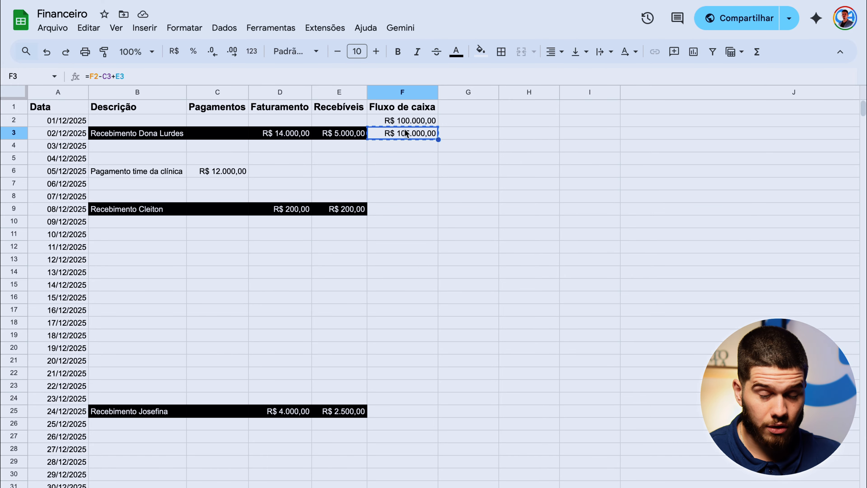
scroll(407, 152, "down", 2)
left_click(401, 440, "shift")
key("ctrl+v")
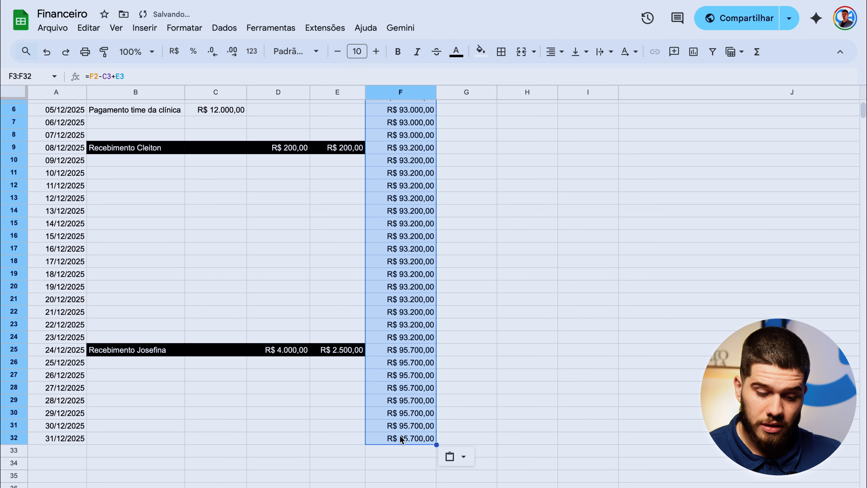
scroll(400, 439, "up", 2)
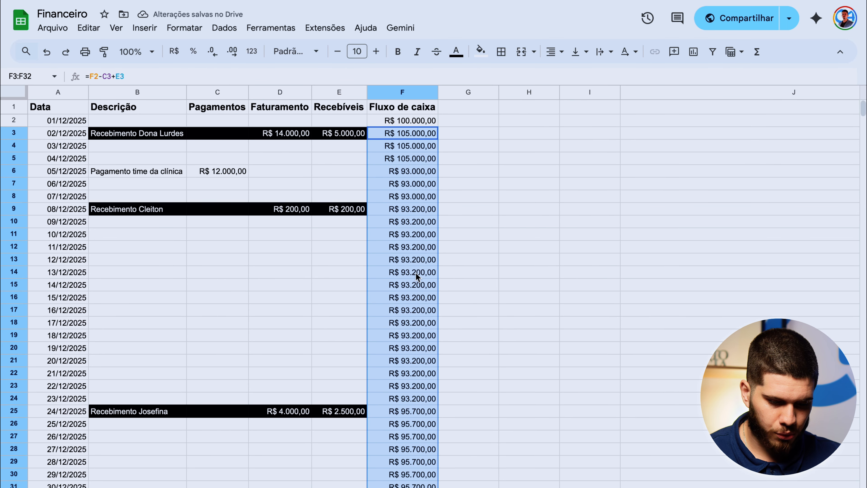
left_click(426, 174)
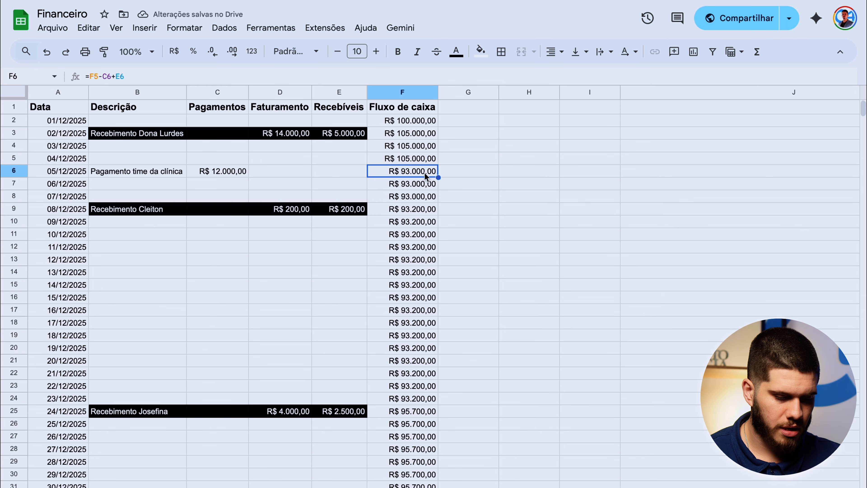
scroll(425, 176, "down", 3)
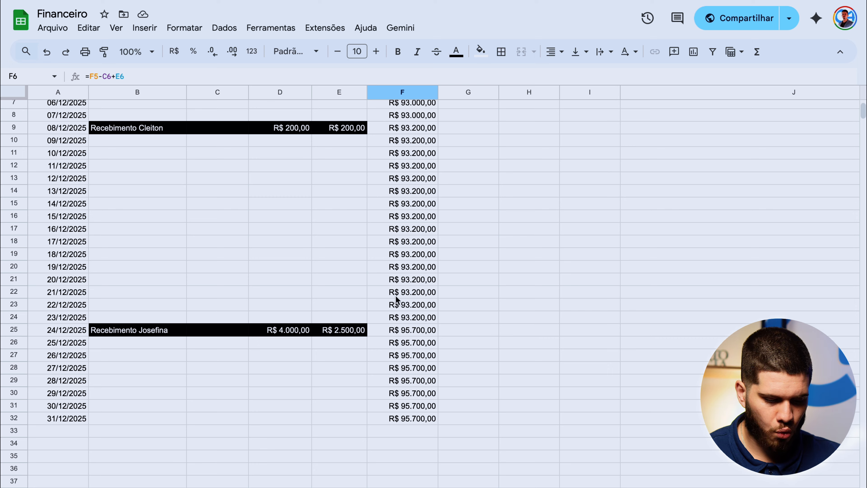
left_click(408, 330)
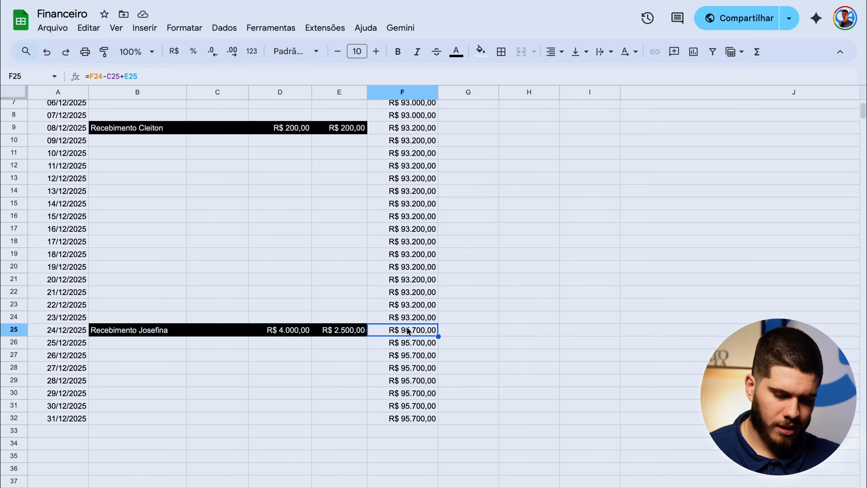
- Set the opening Fluxo de caixa value in F2 to R$ 0,00 and check the 05/12/2025 balance
scroll(408, 330, "up", 3)
left_click(403, 120)
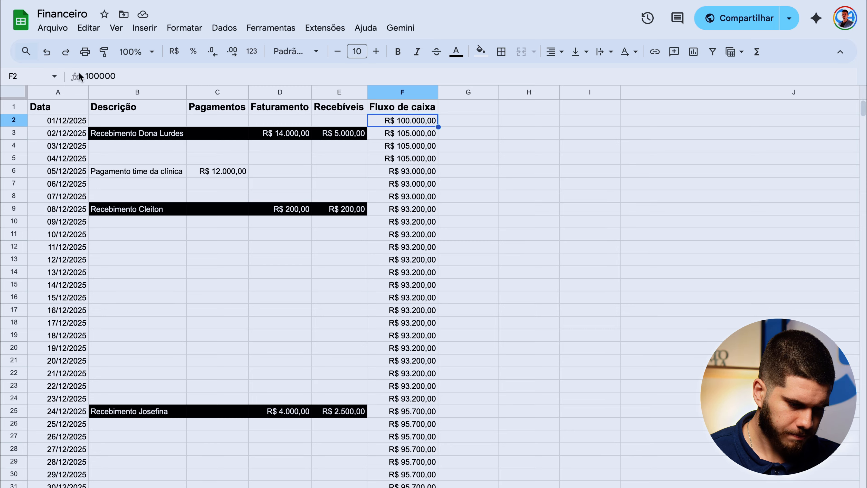
double_click(107, 76)
key("BackSpace")
key("Return")
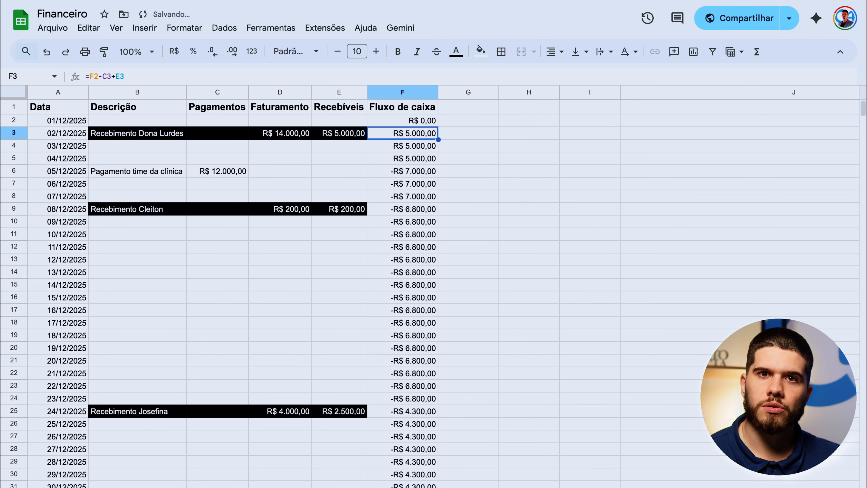
left_click(412, 171)
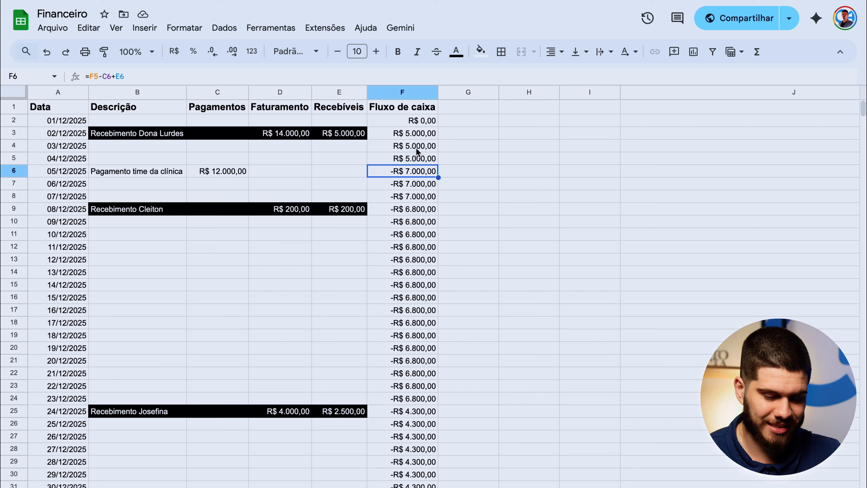
- Add a 03/12/2025 payment of R$ 5.000,00 with the description "Viagem da família"
left_click(417, 145)
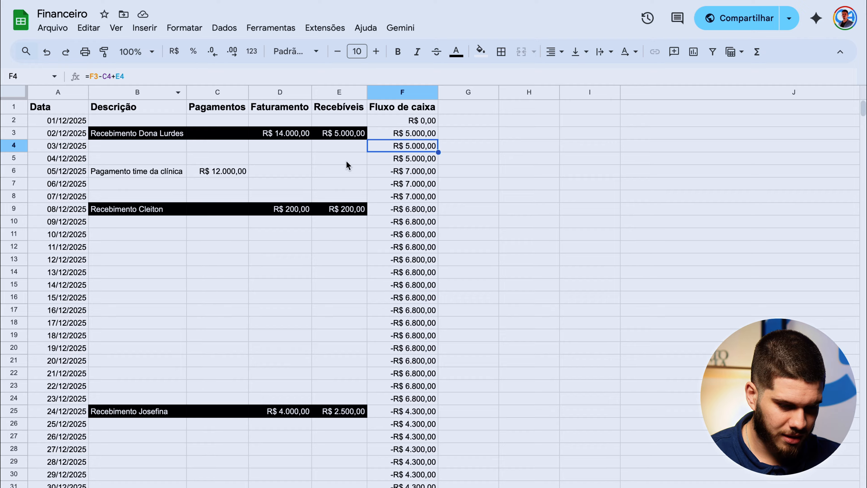
left_click(241, 146)
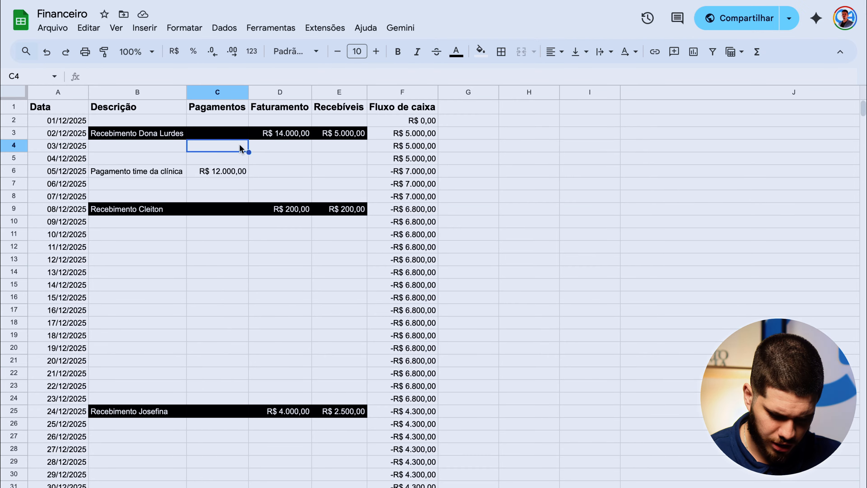
type("5000")
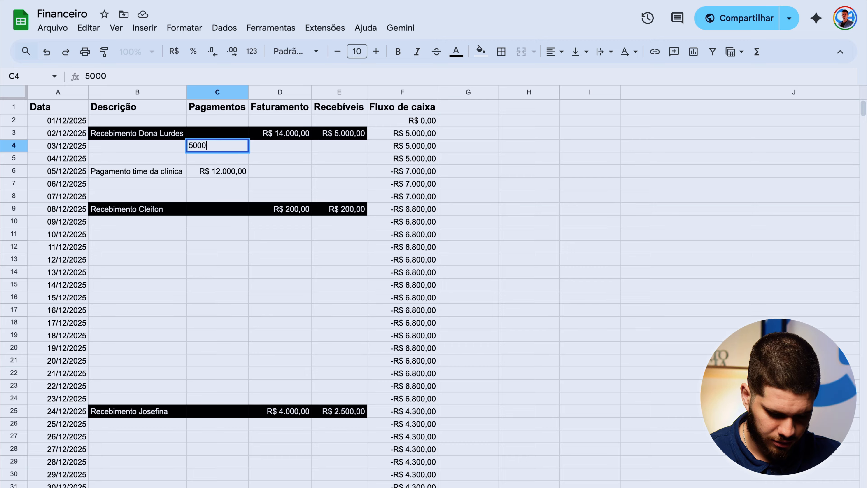
key("Left")
type("Viagem d")
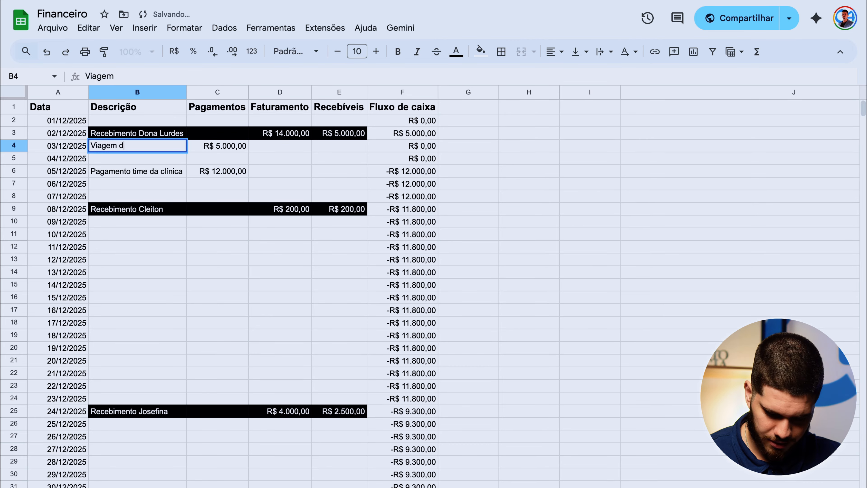
type("a família")
key("Return")
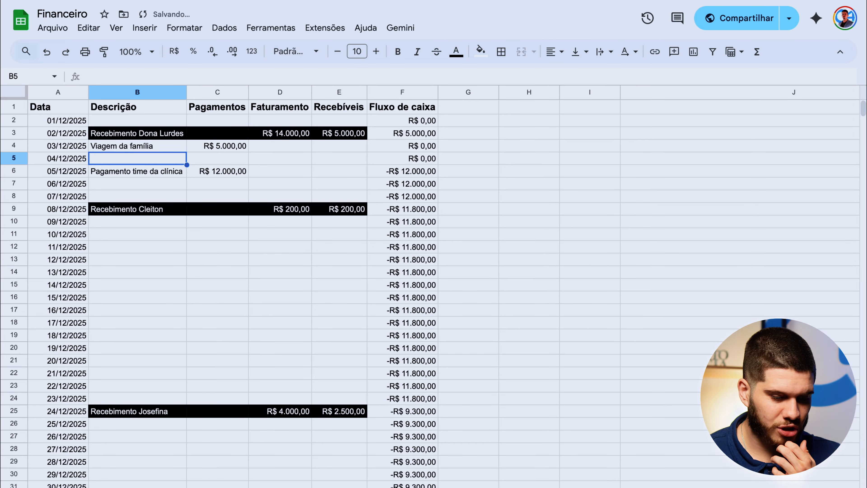
- Review the clinic team payment on 05/12/2025 and the Fluxo de caixa cell for 31/12/2025
left_click(164, 173)
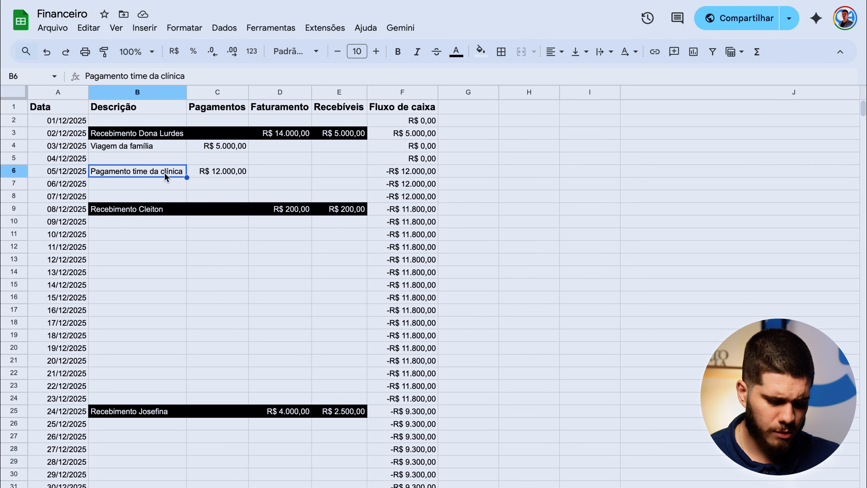
scroll(419, 374, "down", 5)
left_click(418, 374)
scroll(418, 374, "up", 5)
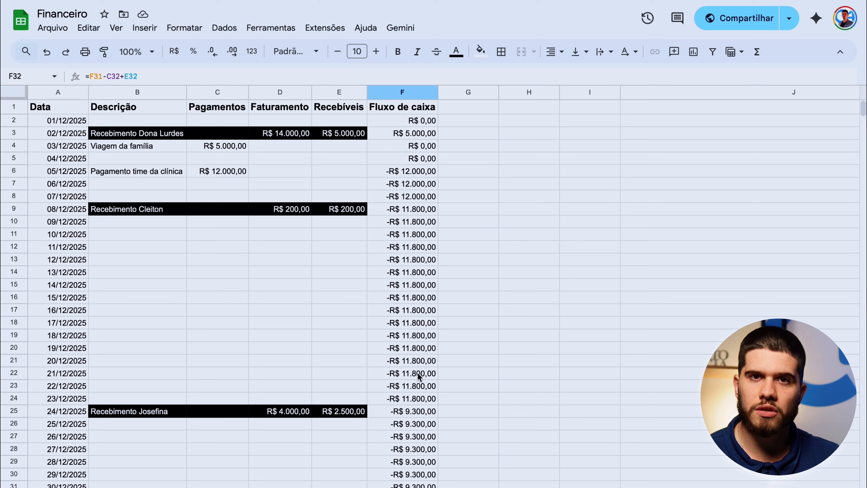